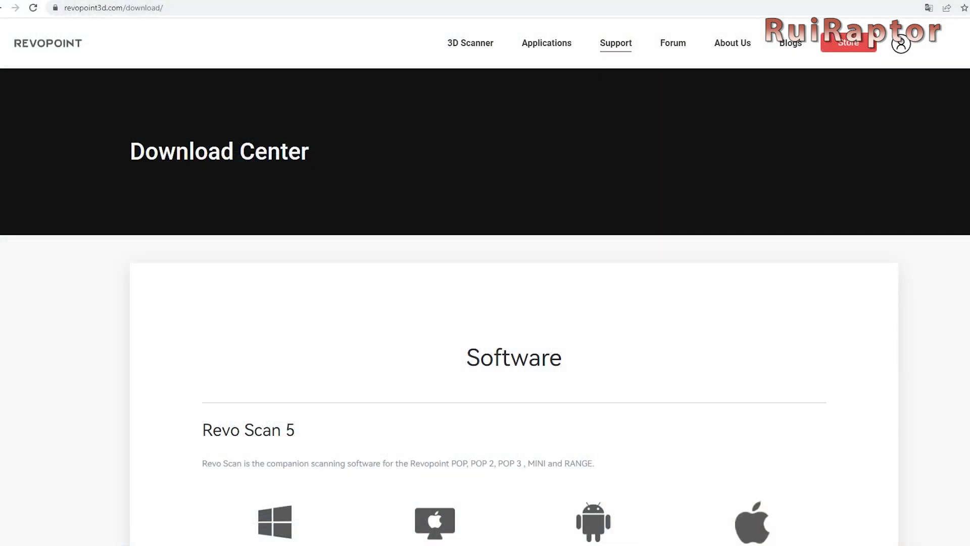
Look over the Revo Scan 5 downloads and the connected POP 3 scanner's settings
scroll(485, 303, down, 3)
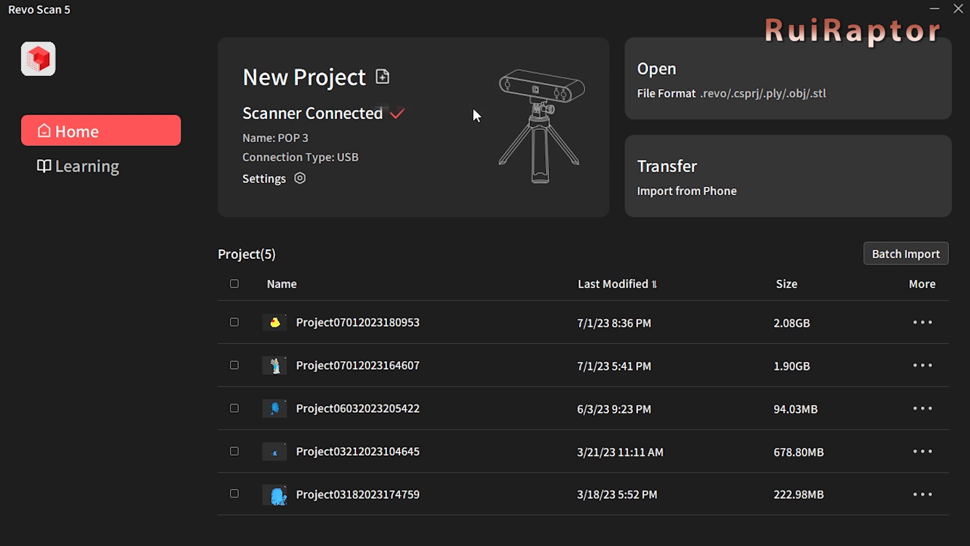
click(299, 179)
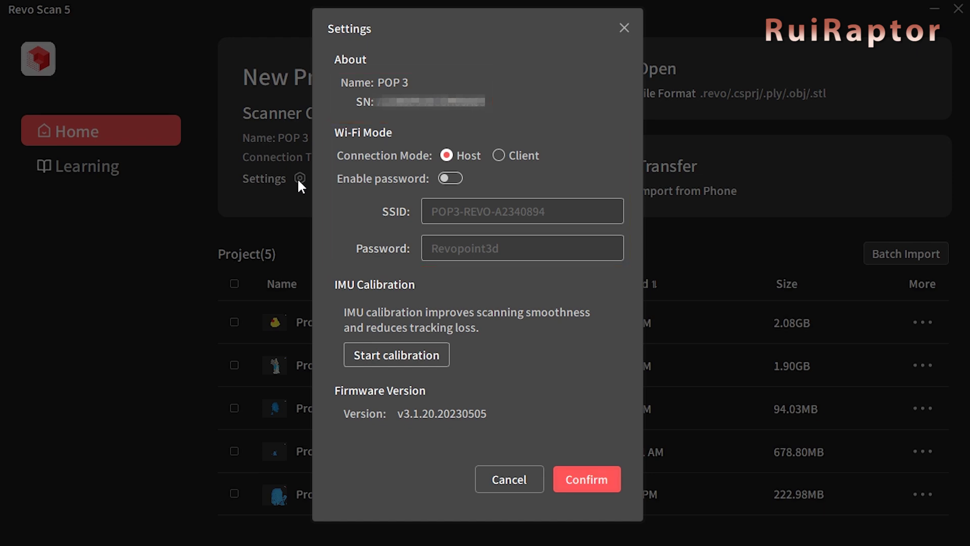
click(509, 471)
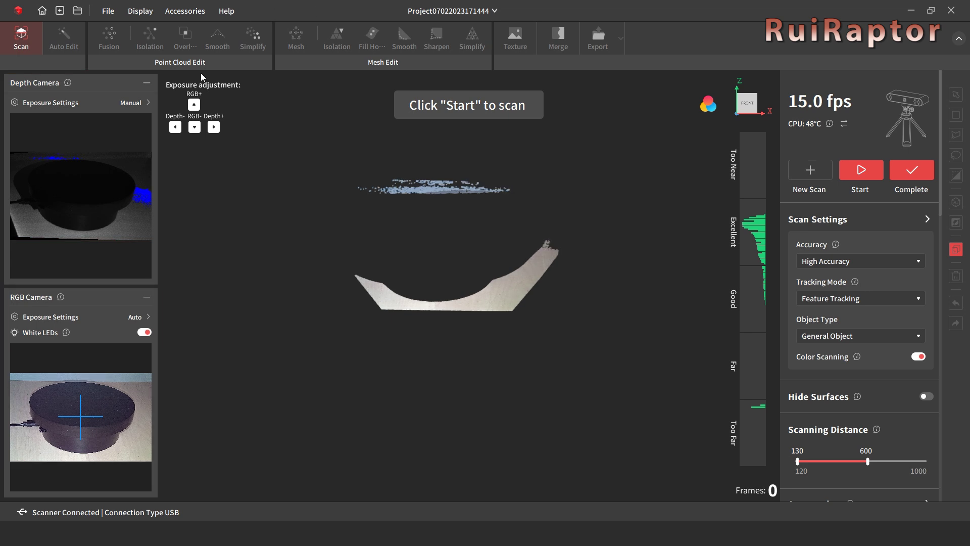
Review the depth and RGB camera exposure settings and the available accuracy, tracking mode and object type options
click(148, 104)
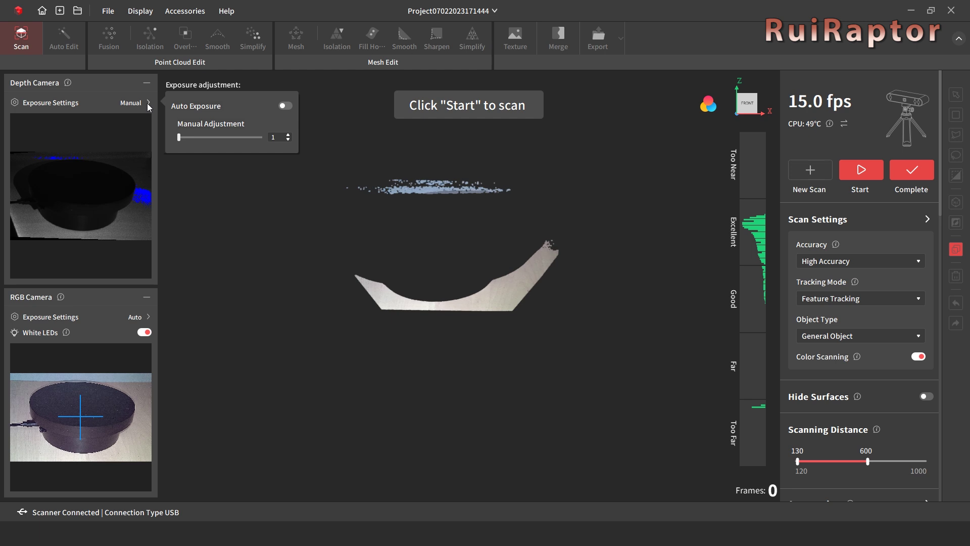
click(149, 318)
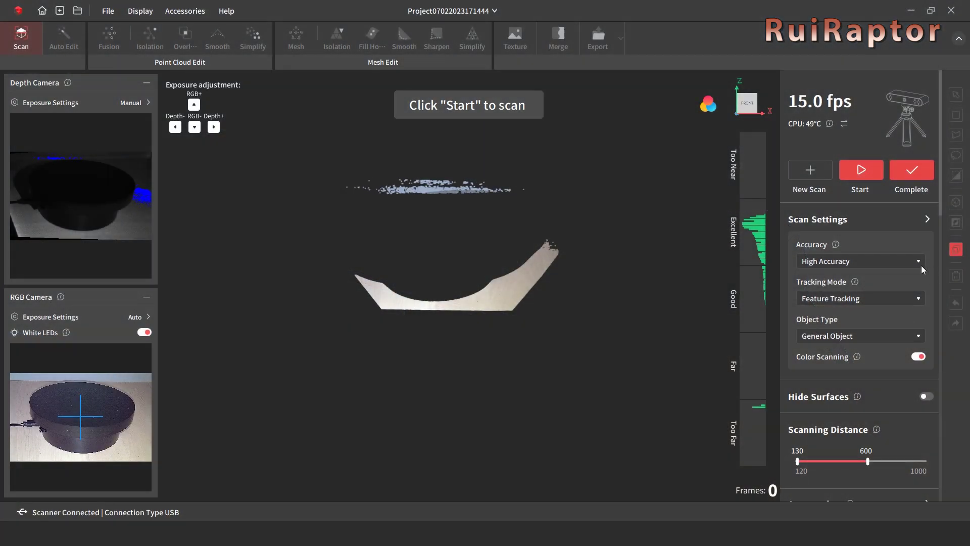
click(920, 261)
click(916, 278)
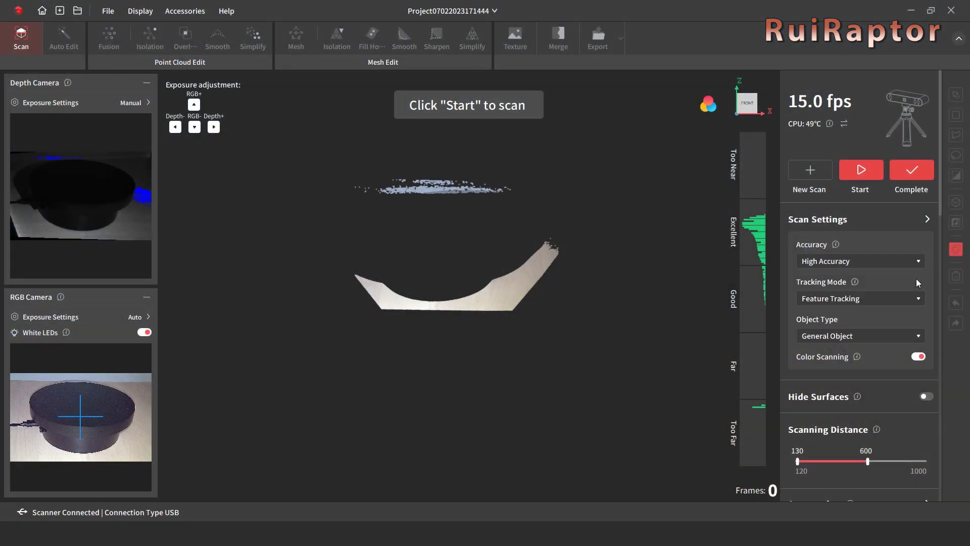
click(918, 298)
click(918, 298)
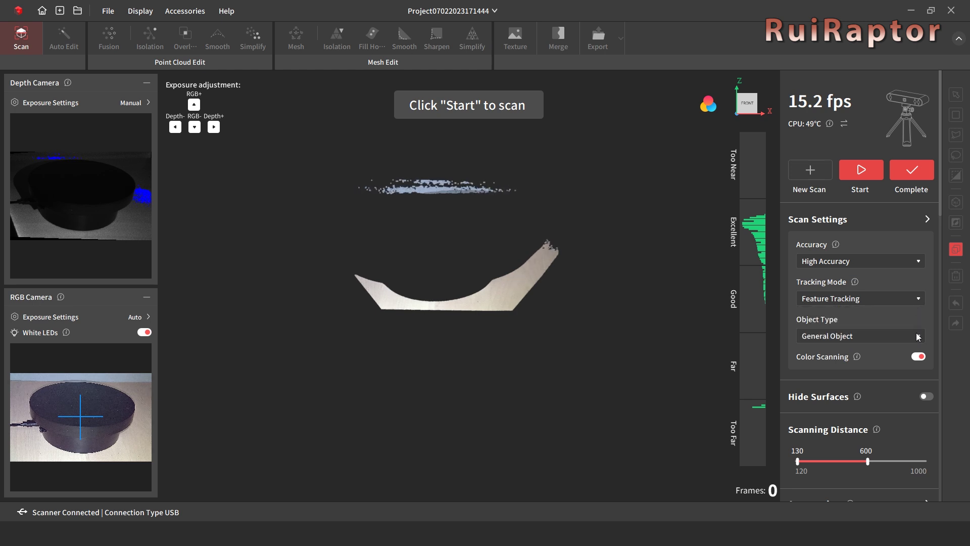
click(917, 334)
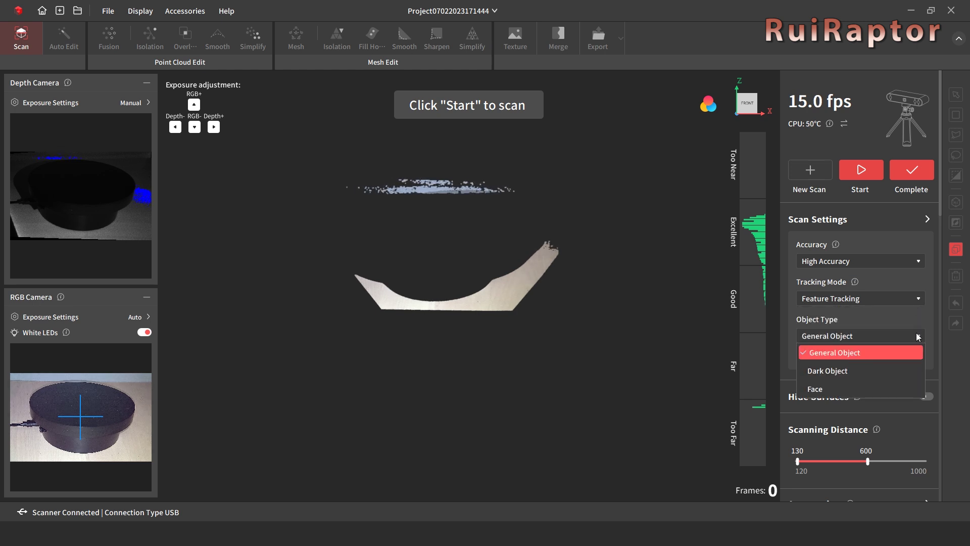
click(919, 336)
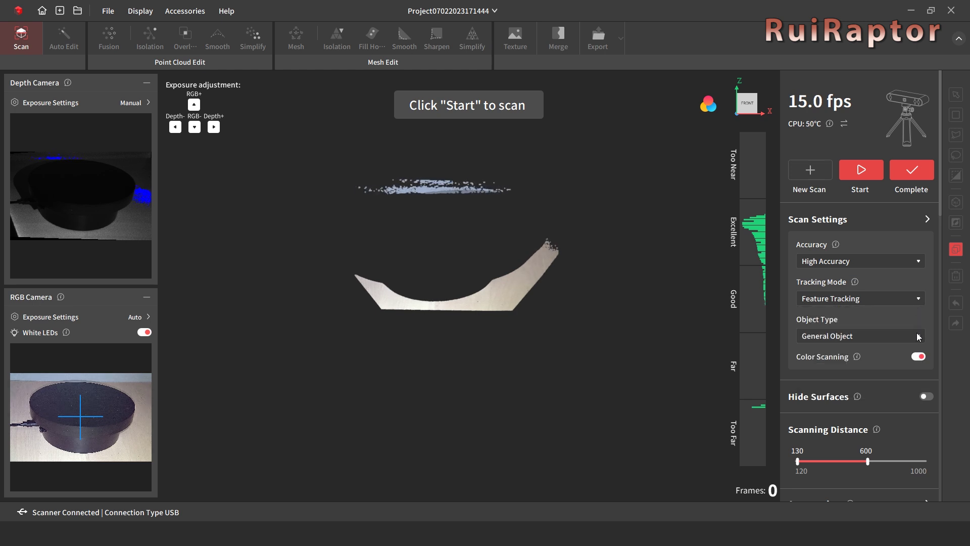
Collapse the scan settings and turn on Hide Surfaces, dismissing the phone control notice
click(929, 218)
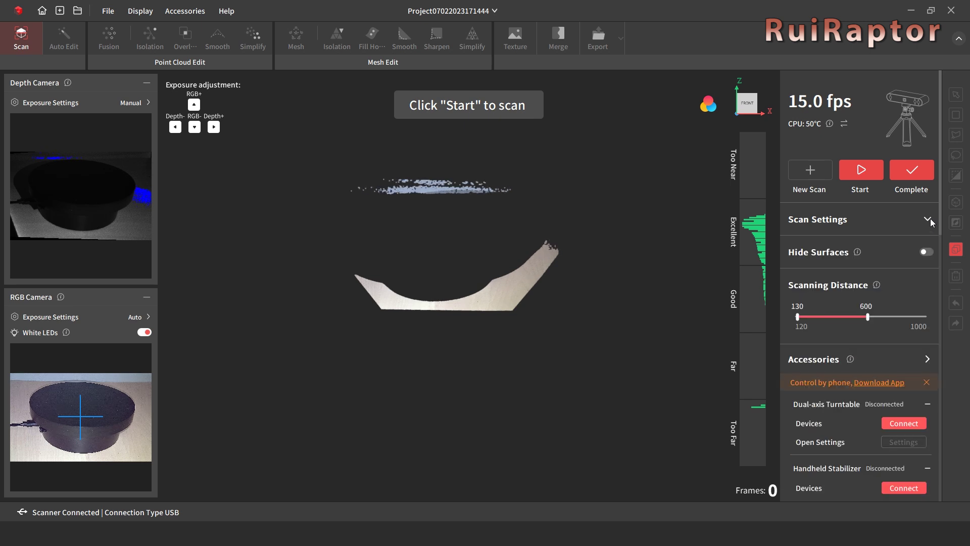
click(928, 252)
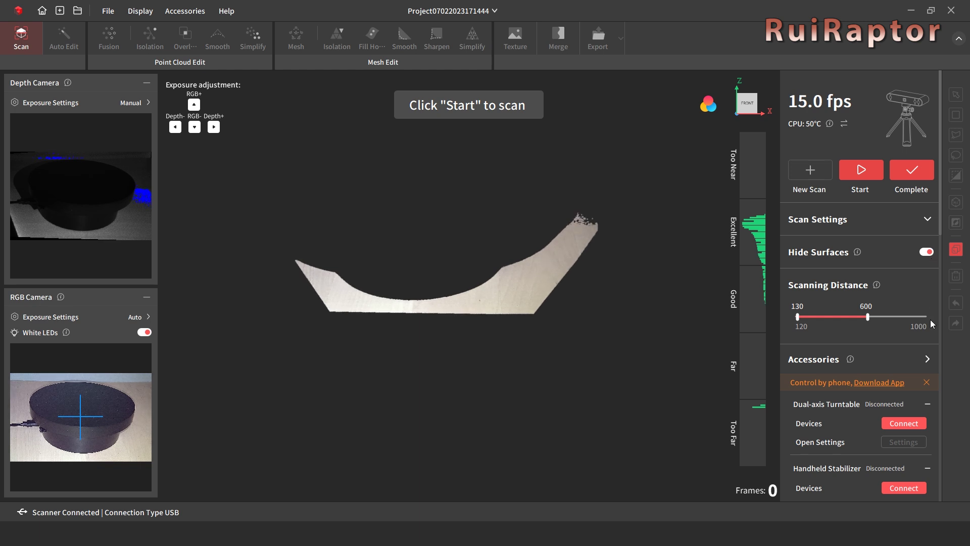
click(927, 382)
Read the scanning instructions on accuracy, stitching mode, scanned objects and color scanning
scroll(931, 392, down, 3)
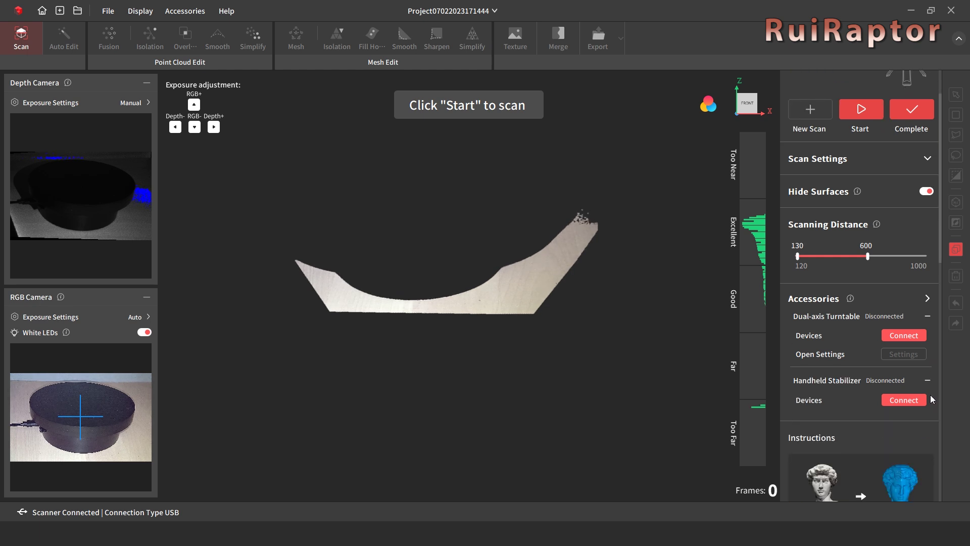
scroll(929, 398, down, 1)
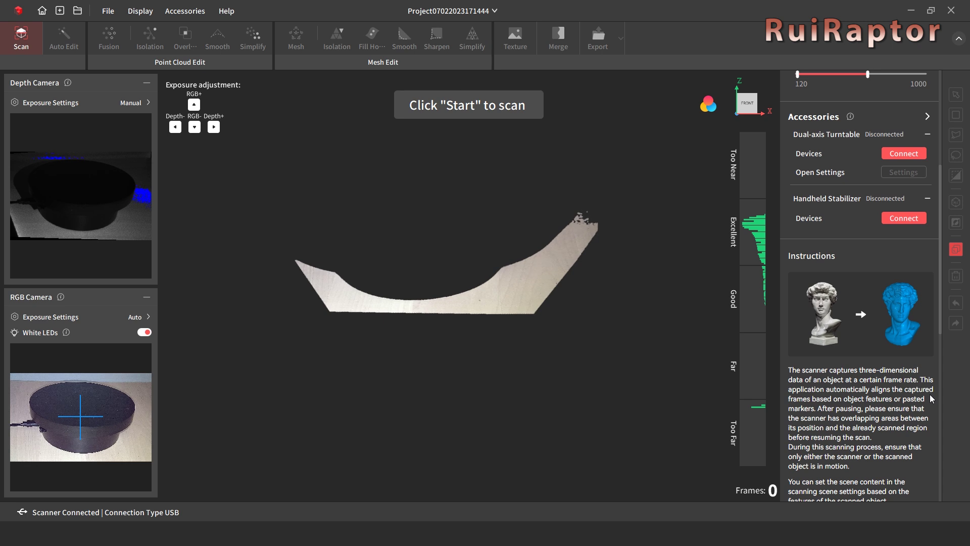
scroll(930, 398, down, 2)
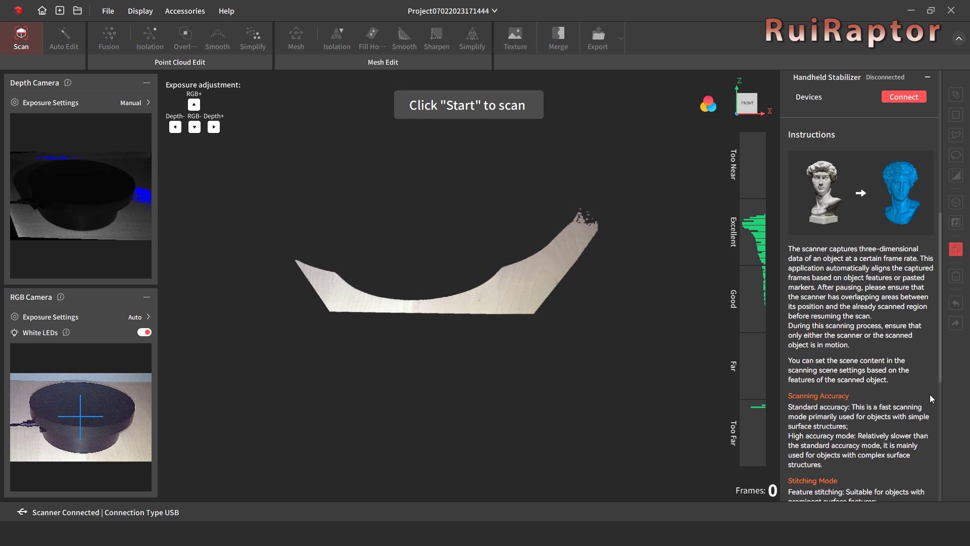
scroll(929, 393, down, 1)
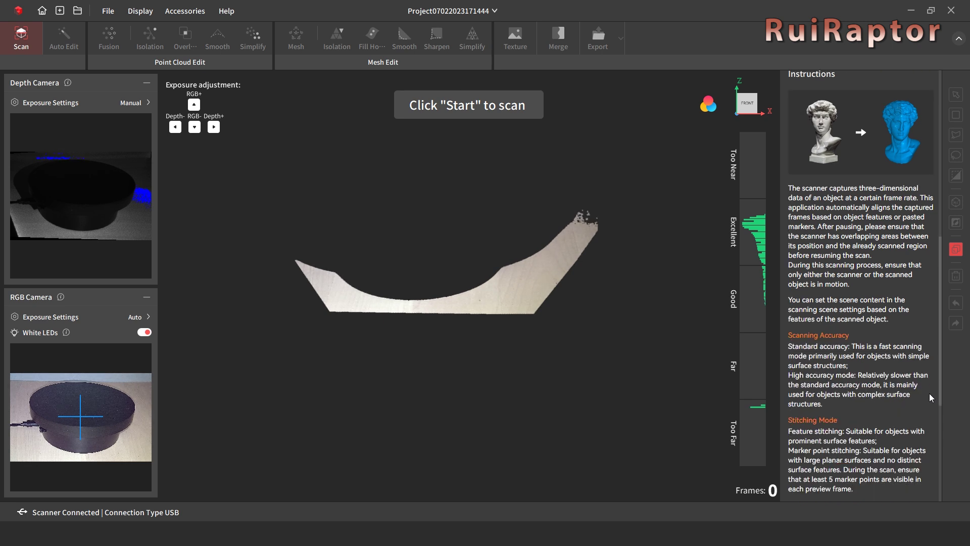
scroll(929, 393, down, 2)
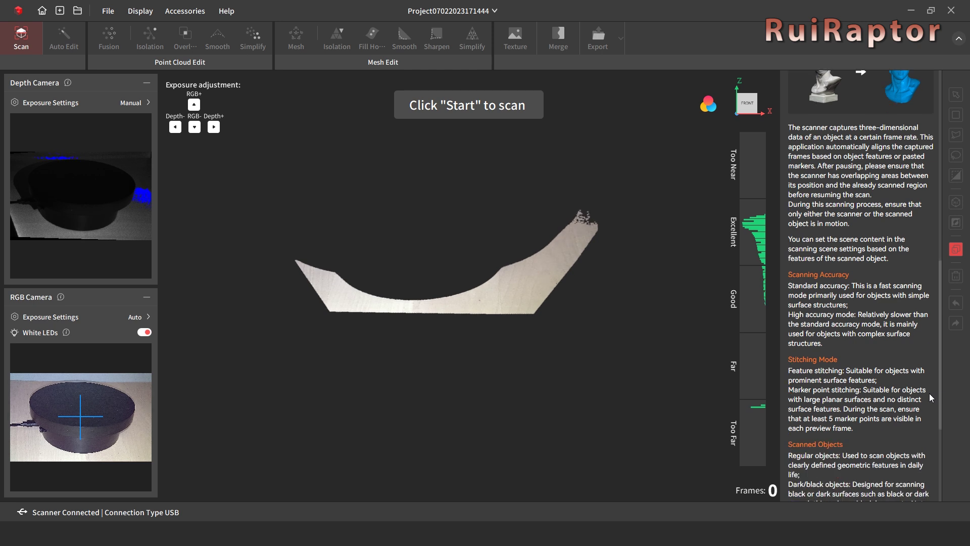
scroll(929, 393, down, 3)
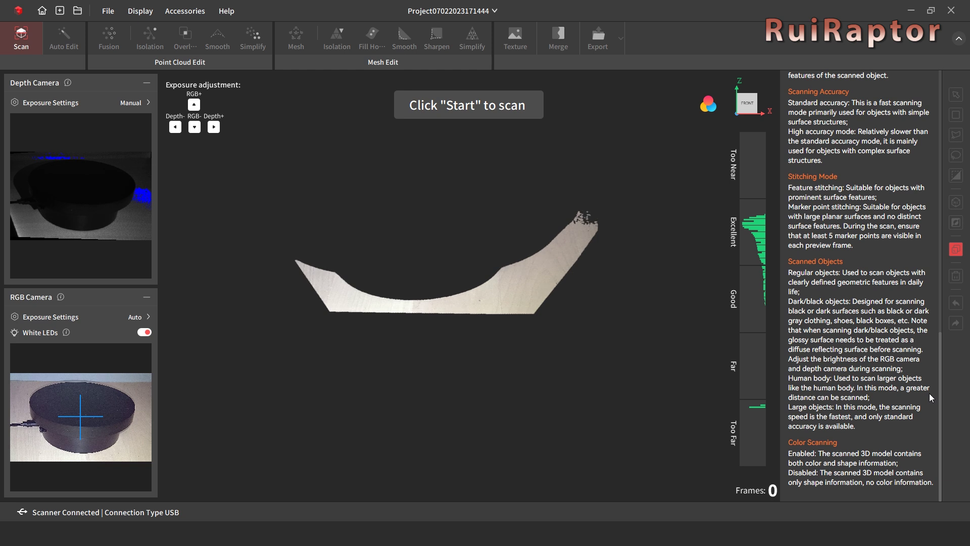
scroll(929, 392, up, 11)
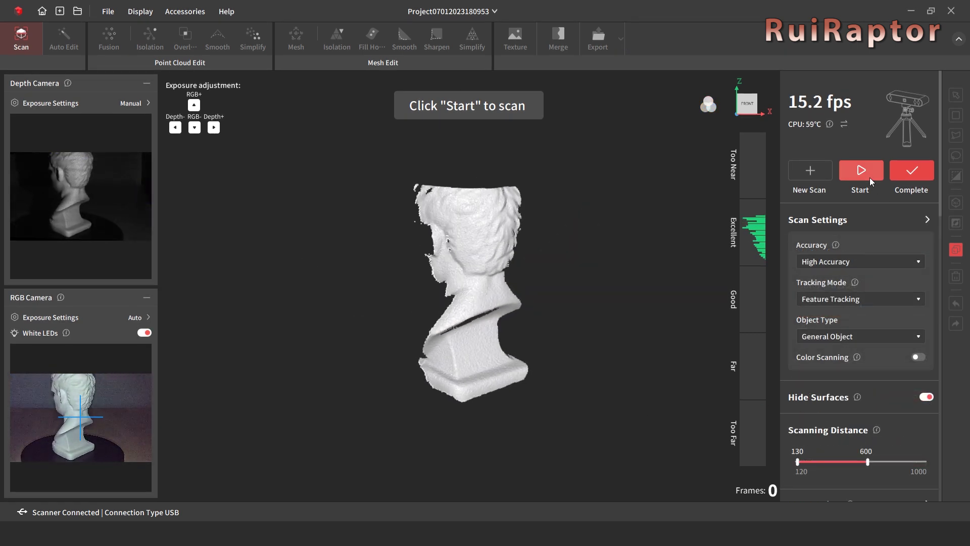
Scan the bust upright and again lying on its side, pausing the scan between the two poses
click(869, 177)
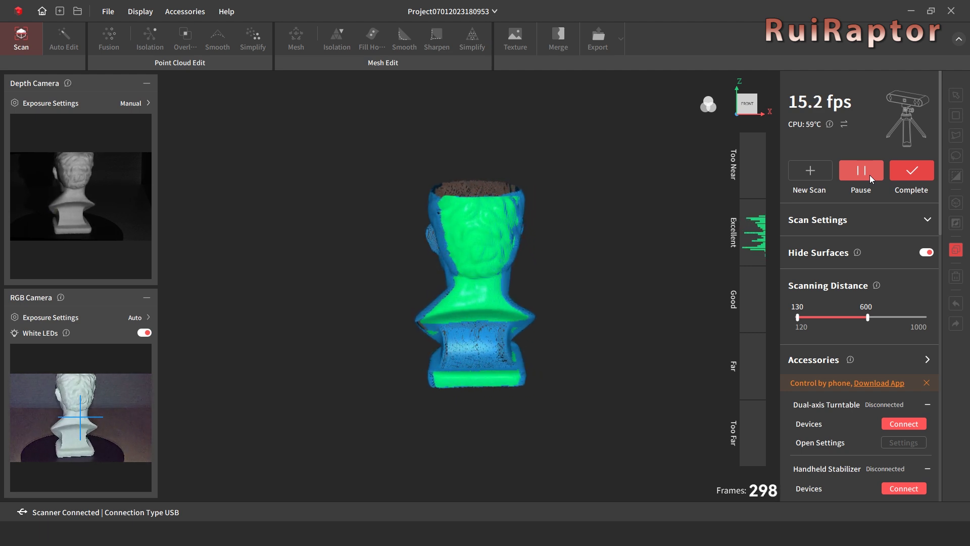
click(867, 175)
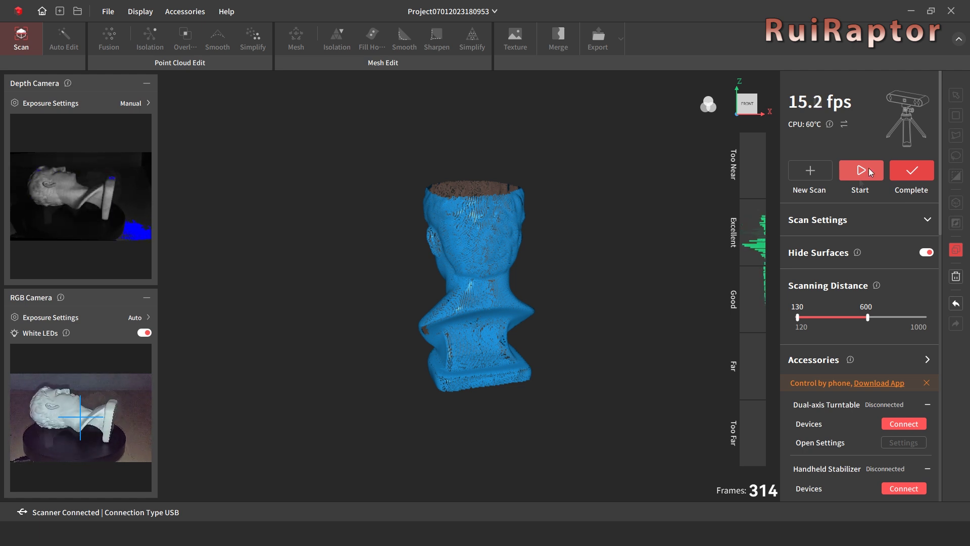
click(868, 168)
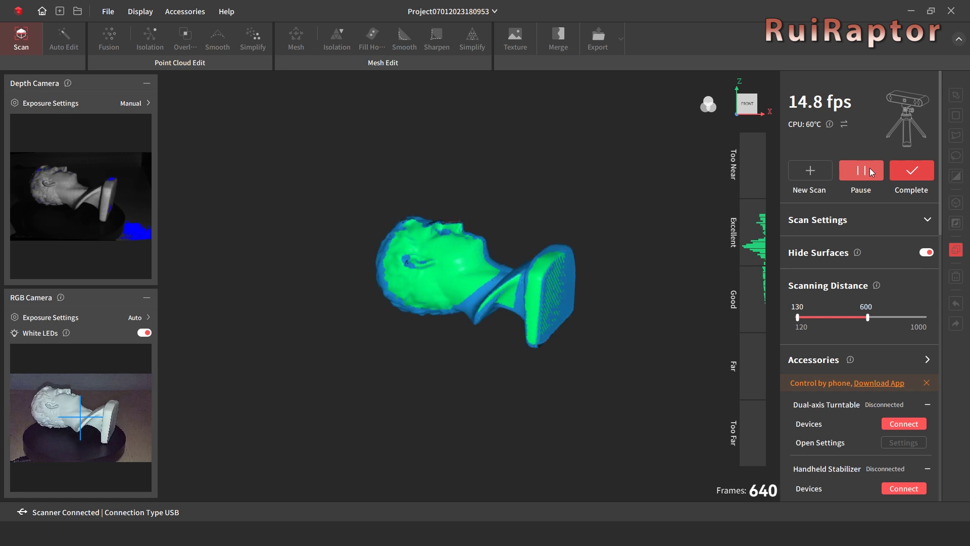
click(869, 168)
Complete the bust scan and generate its mesh with Auto Edit
click(927, 177)
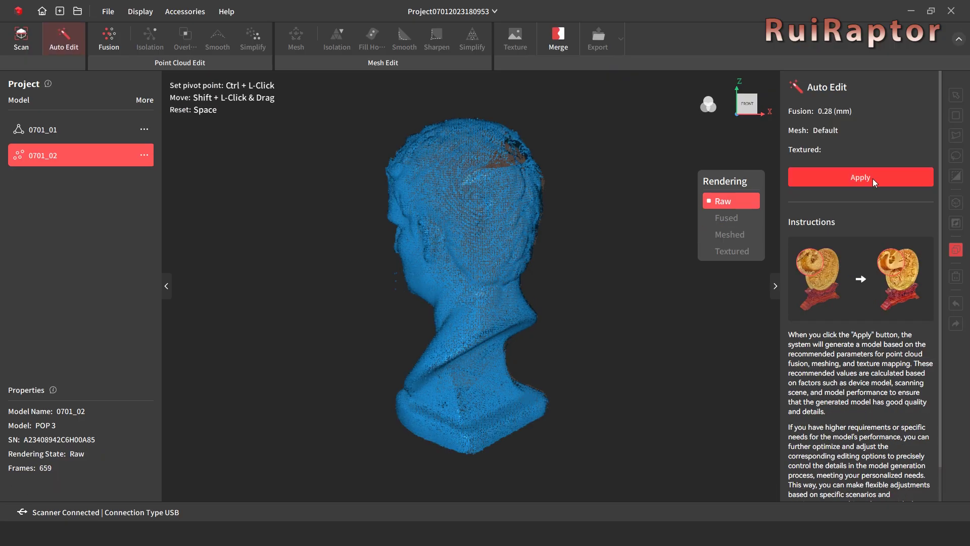
drag(501, 238, 459, 285)
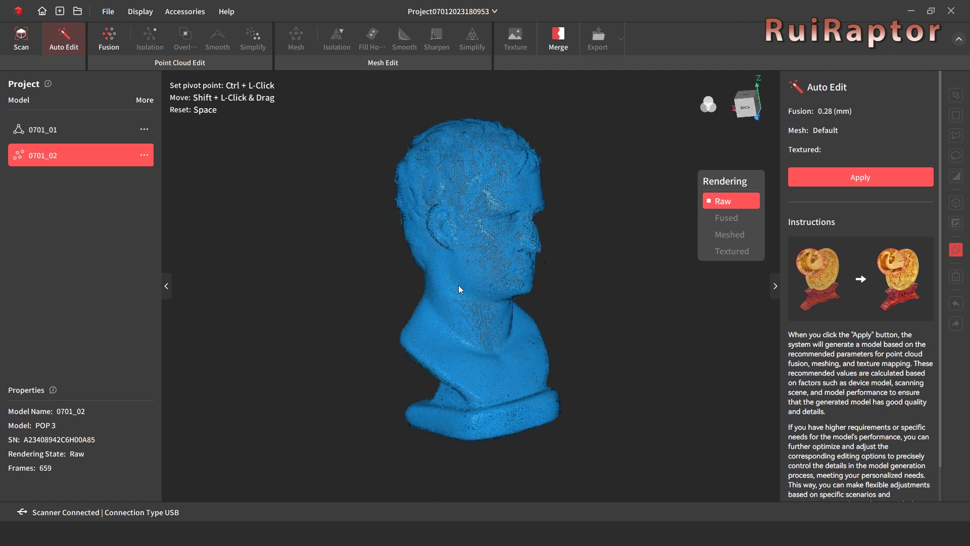
click(875, 170)
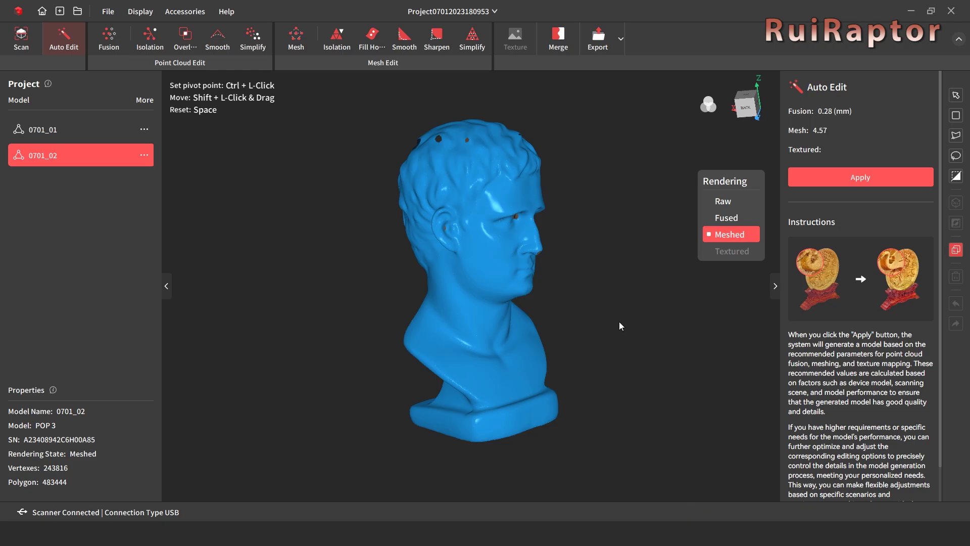
Fill the holes in the bust's head and face with Fill Holes, using the Curved method
drag(620, 321, 513, 287)
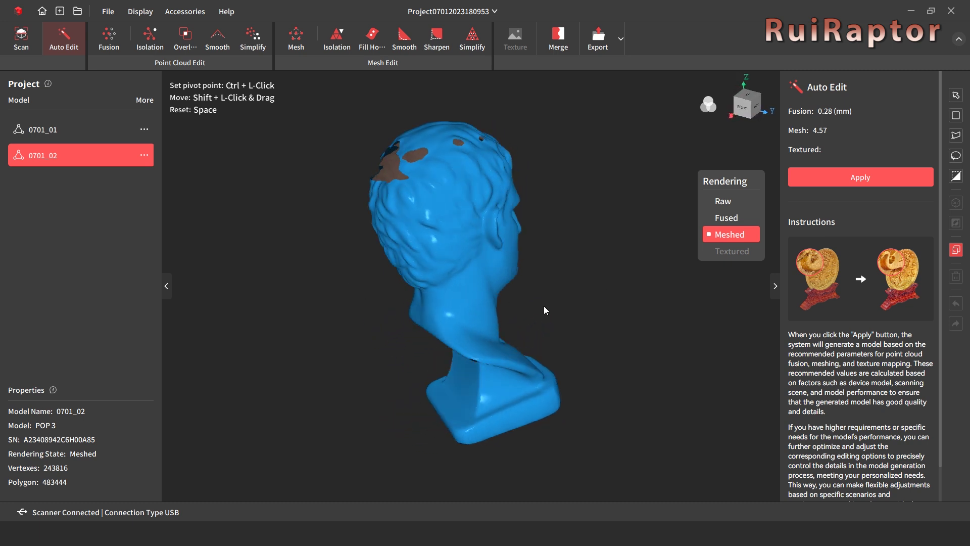
drag(546, 309, 374, 315)
drag(521, 289, 465, 232)
scroll(465, 232, up, 3)
drag(547, 244, 603, 240)
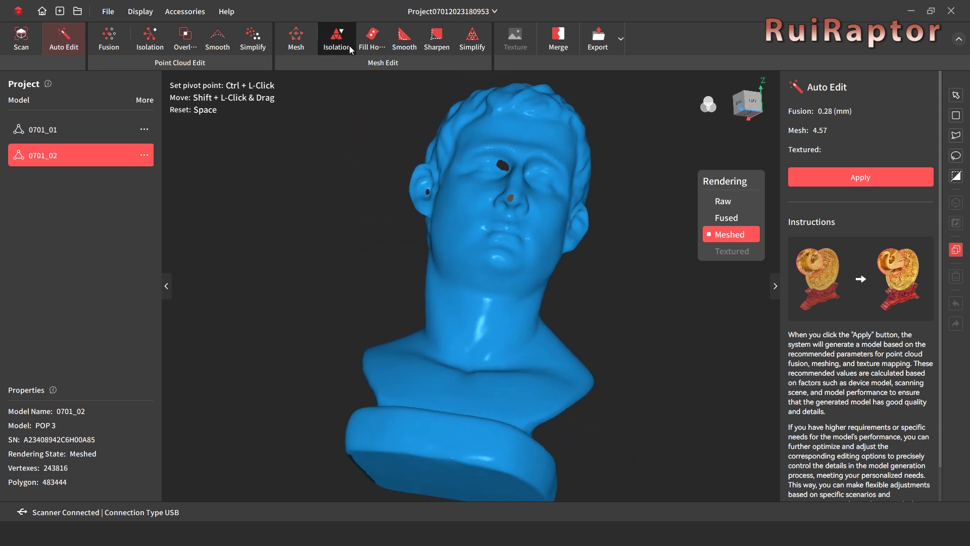
click(371, 40)
click(827, 146)
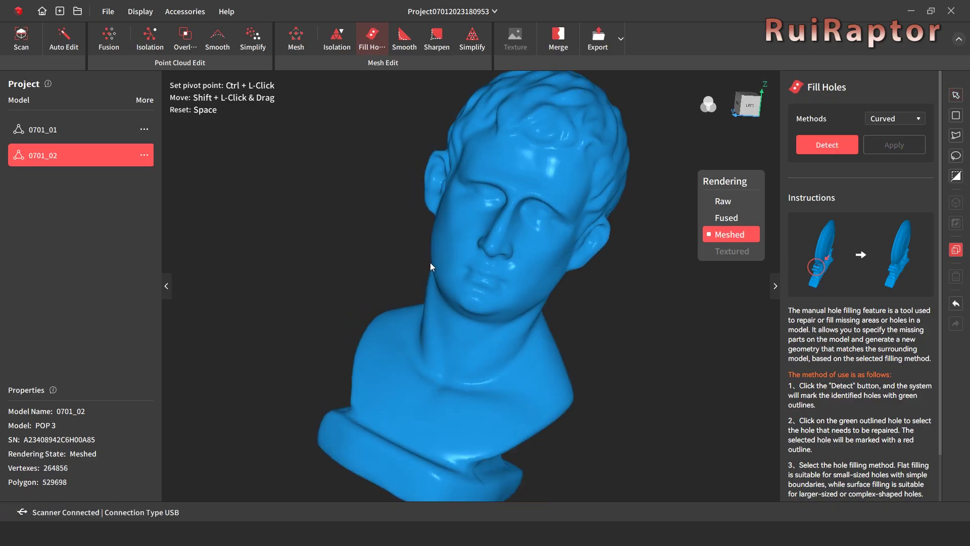
Inspect the repaired bust from other angles, switching to Bambu Studio to view it on the build plate
drag(426, 256, 540, 330)
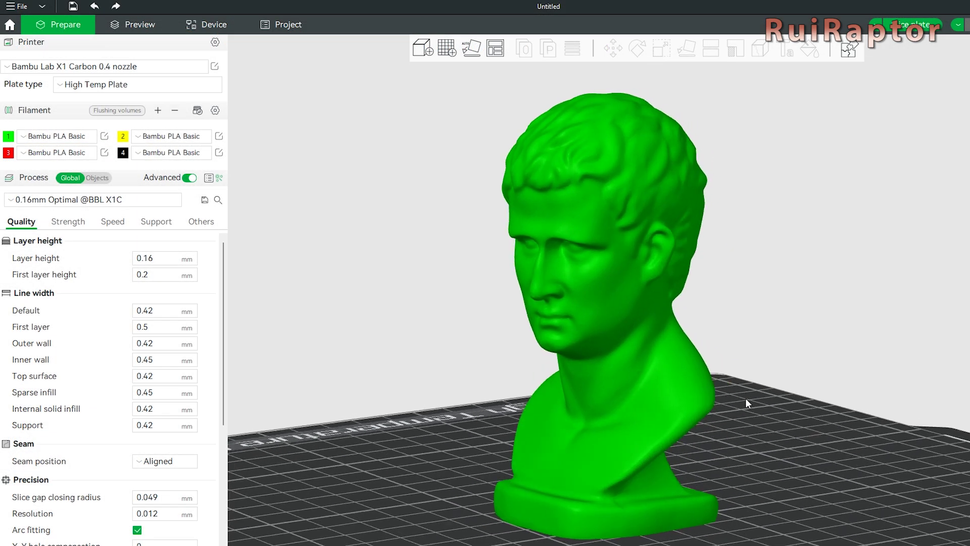
drag(746, 403, 505, 398)
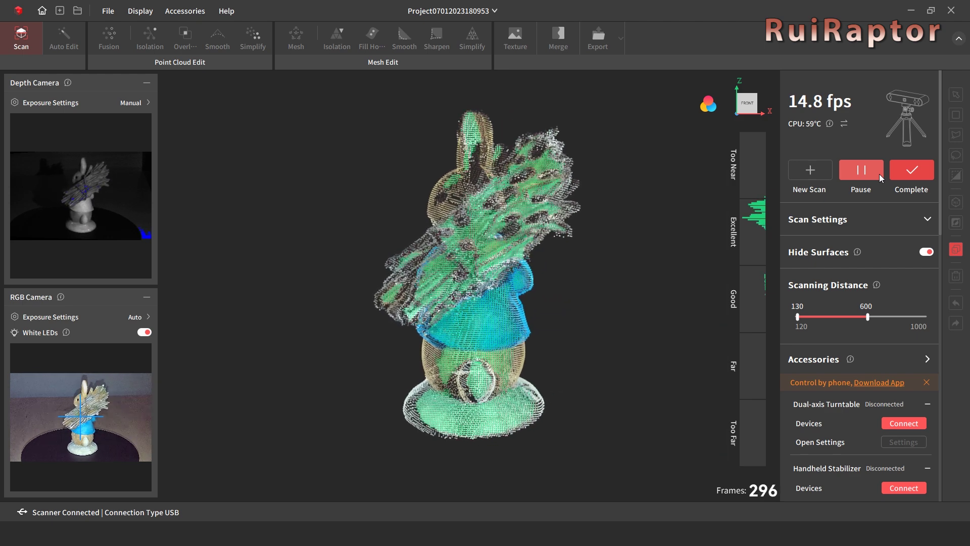
Pause the upright rabbit figurine scan and capture it again lying on its side
click(879, 174)
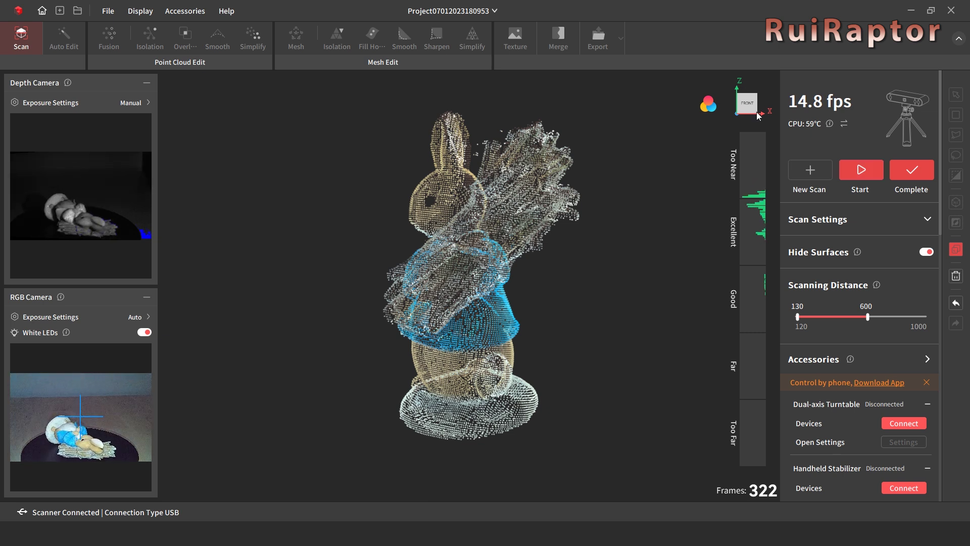
click(861, 171)
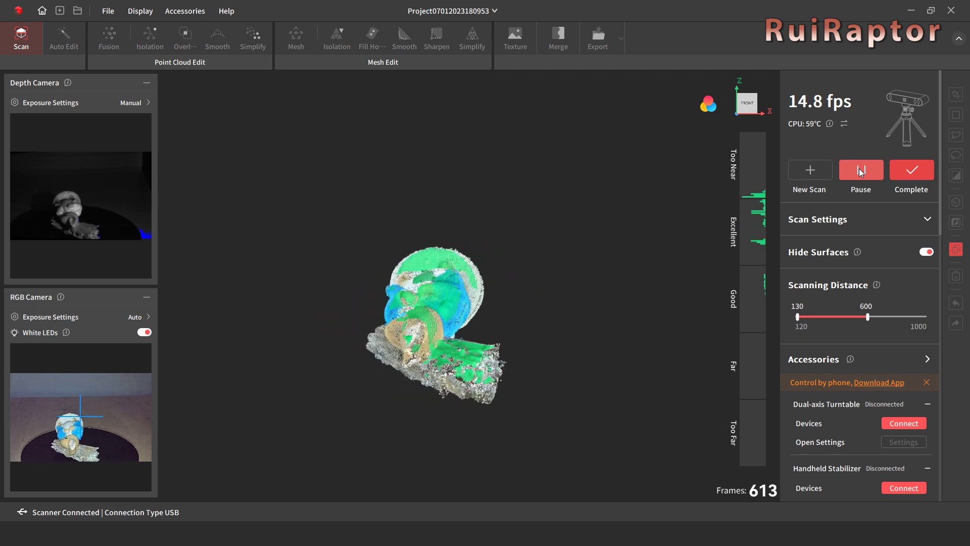
click(859, 169)
Complete the rabbit scan and generate its textured model with Auto Edit
click(913, 172)
drag(374, 312, 471, 331)
key(space)
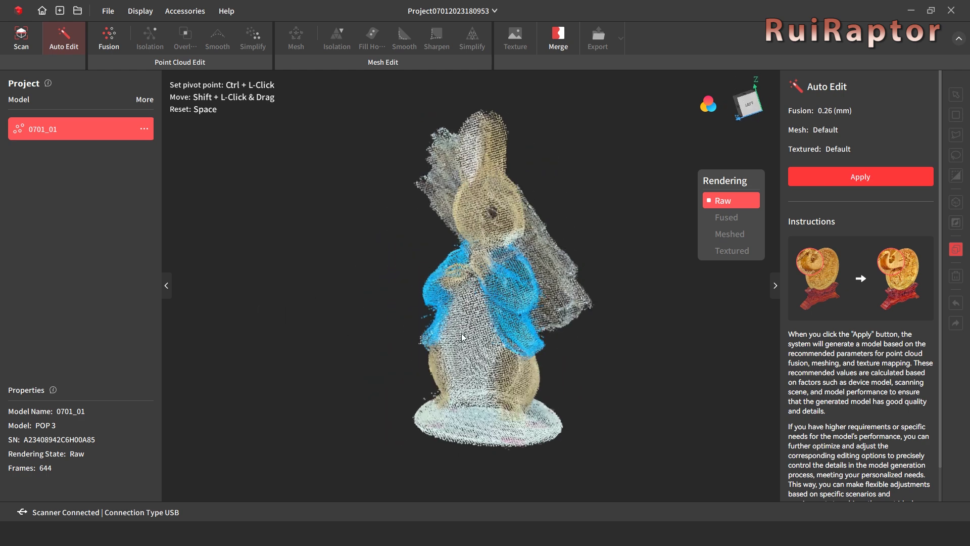
click(889, 180)
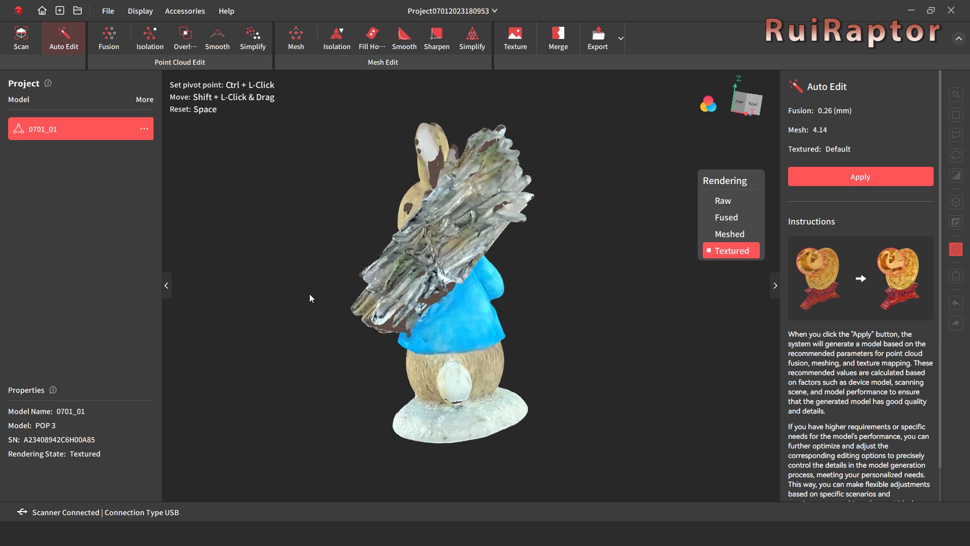
Fill the holes in the rabbit figurine's eye, ears and log bundle with Fill Holes, using the Curved method
drag(309, 294, 442, 211)
click(370, 36)
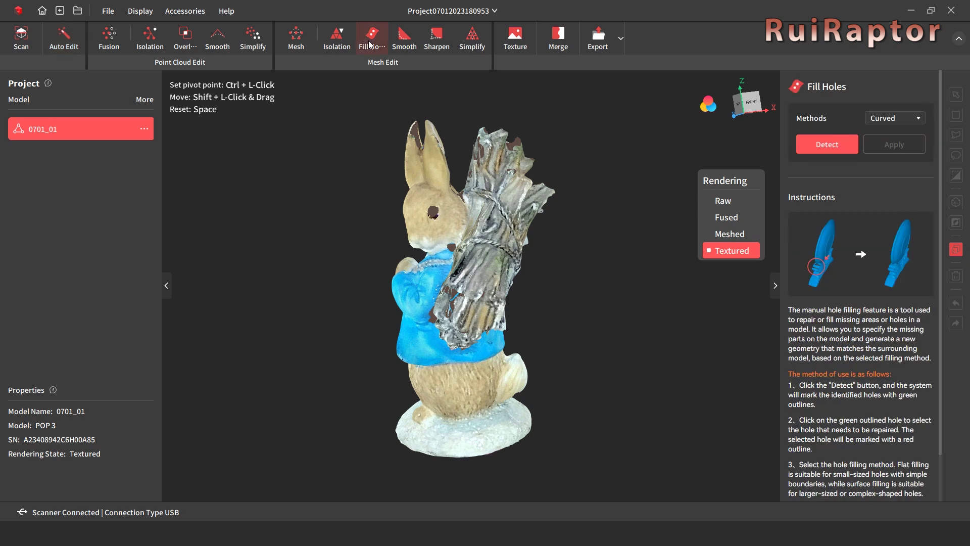
click(839, 142)
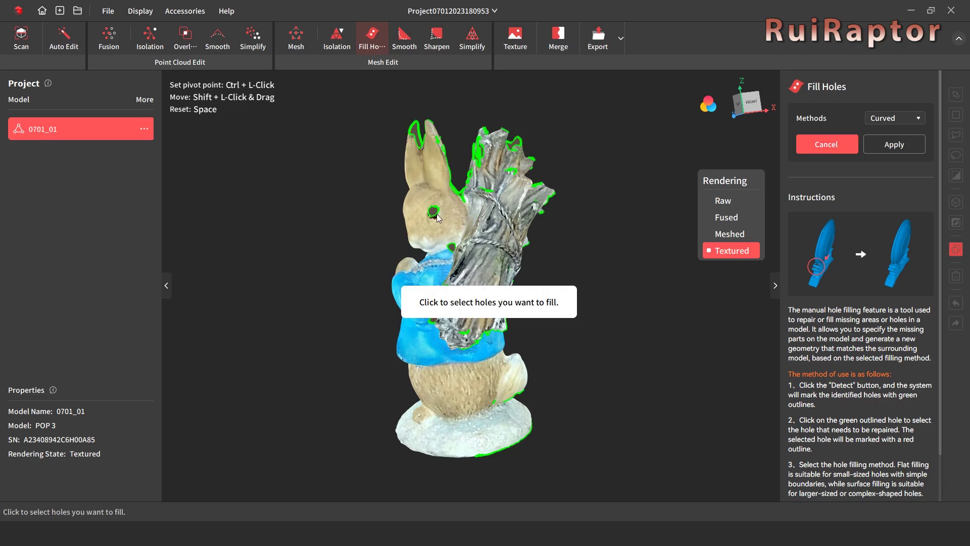
click(434, 212)
scroll(429, 202, up, 6)
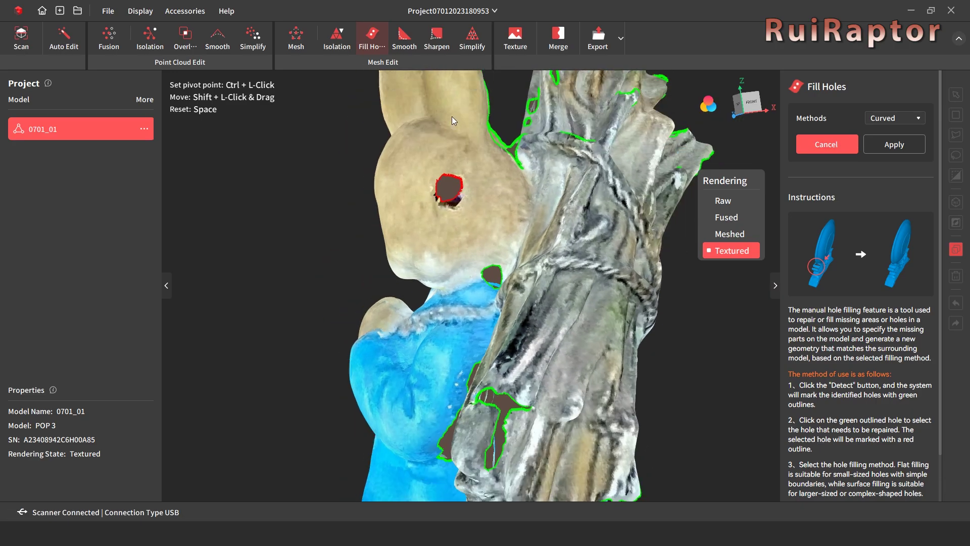
drag(458, 146, 465, 234)
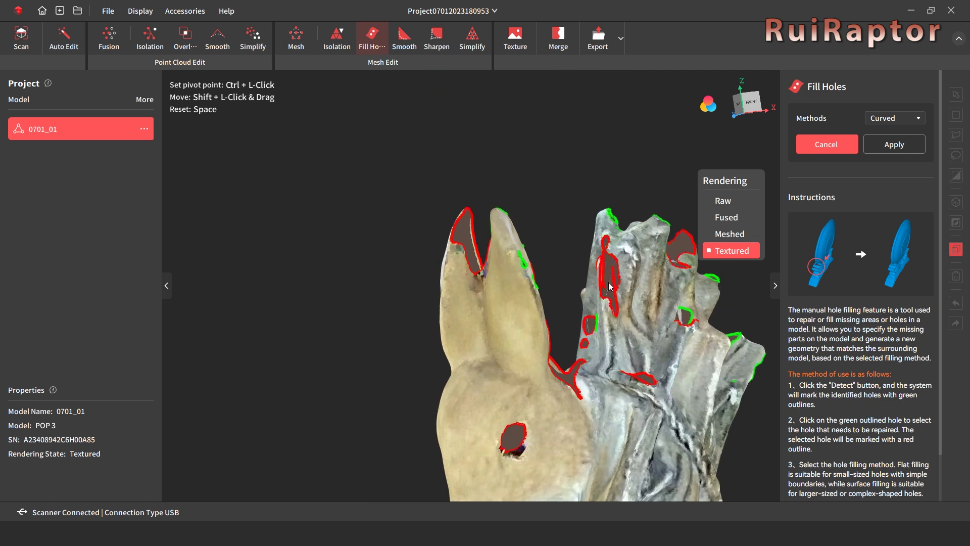
drag(609, 305, 529, 236)
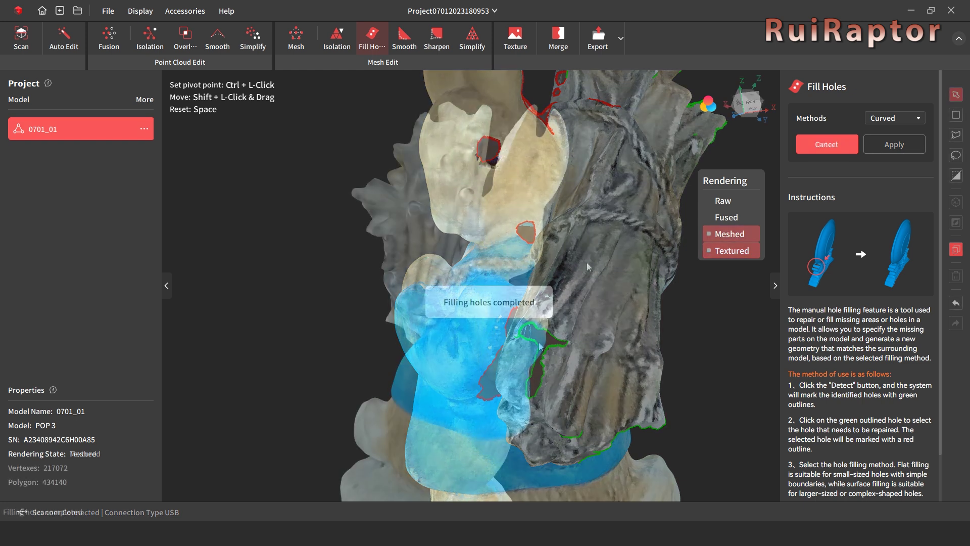
Inspect the filled rabbit mesh, switching to Bambu Studio to view the color-painted model from other angles
drag(586, 262, 540, 334)
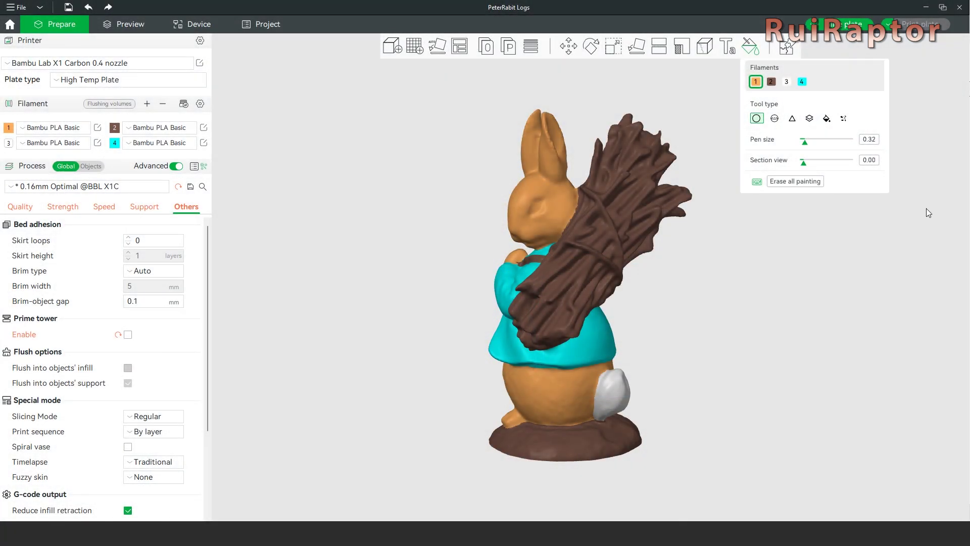
drag(926, 208, 881, 209)
drag(810, 210, 767, 207)
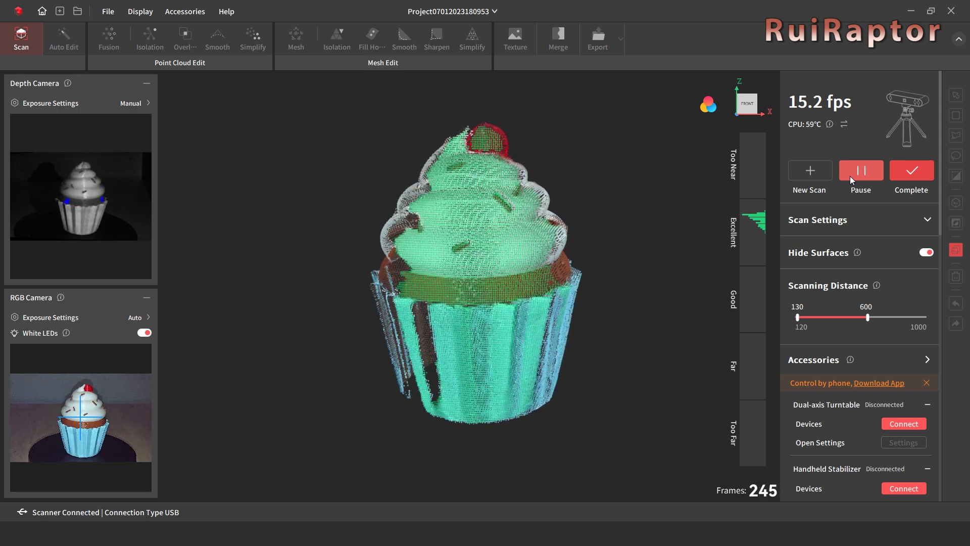
Pause the upright cupcake scan to capture it again lying on its side, and inspect the resulting meshed model
click(849, 176)
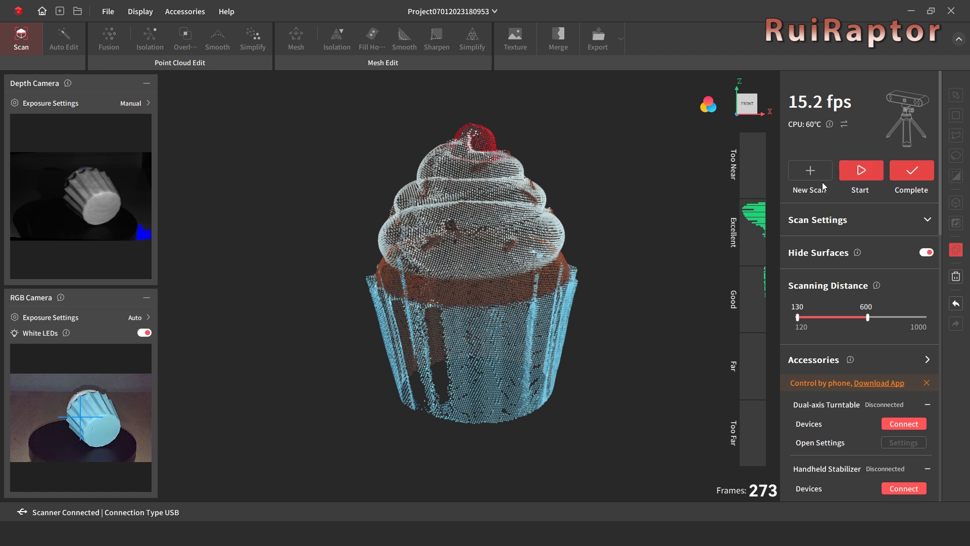
click(861, 172)
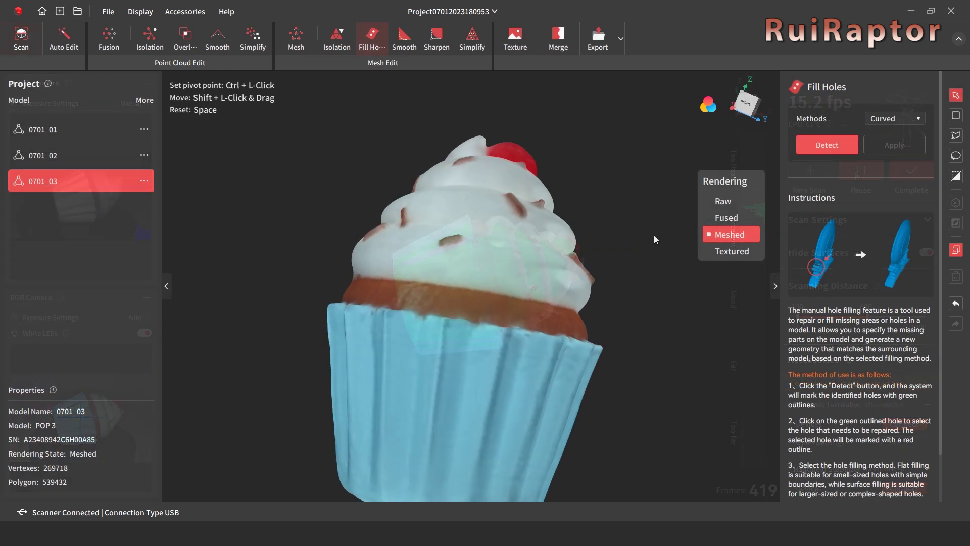
drag(653, 234, 431, 286)
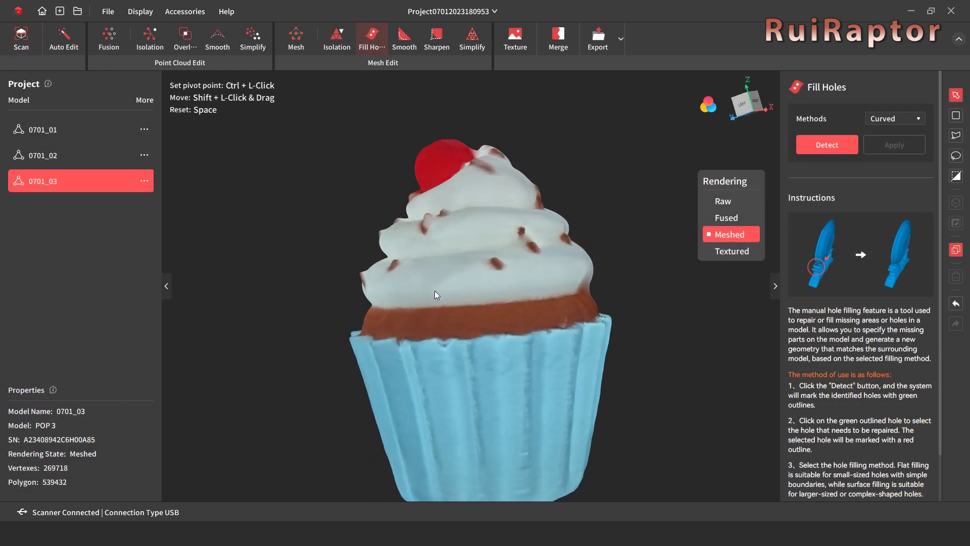
drag(421, 291, 420, 313)
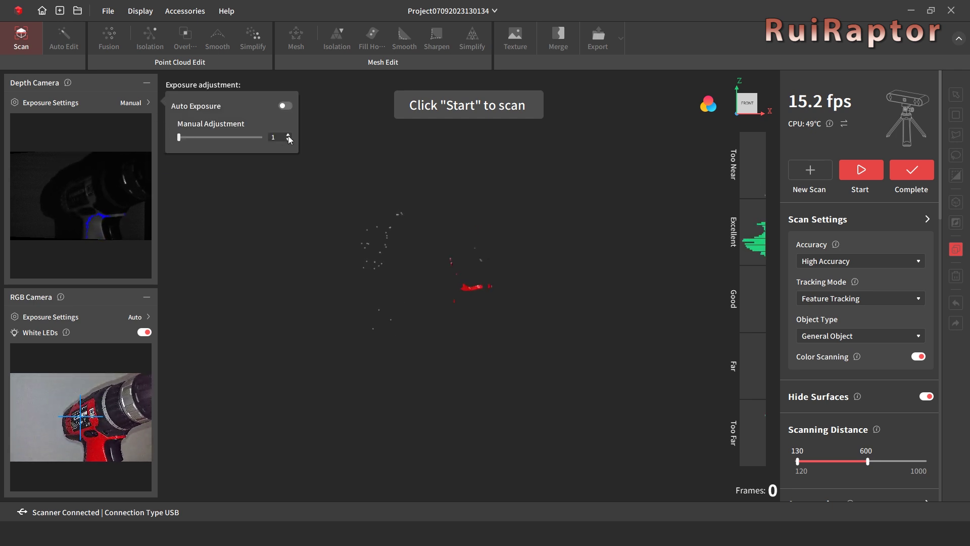
Raise the depth camera's manual exposure to 6 for the drill and open the Object Type choices
click(288, 134)
click(288, 134)
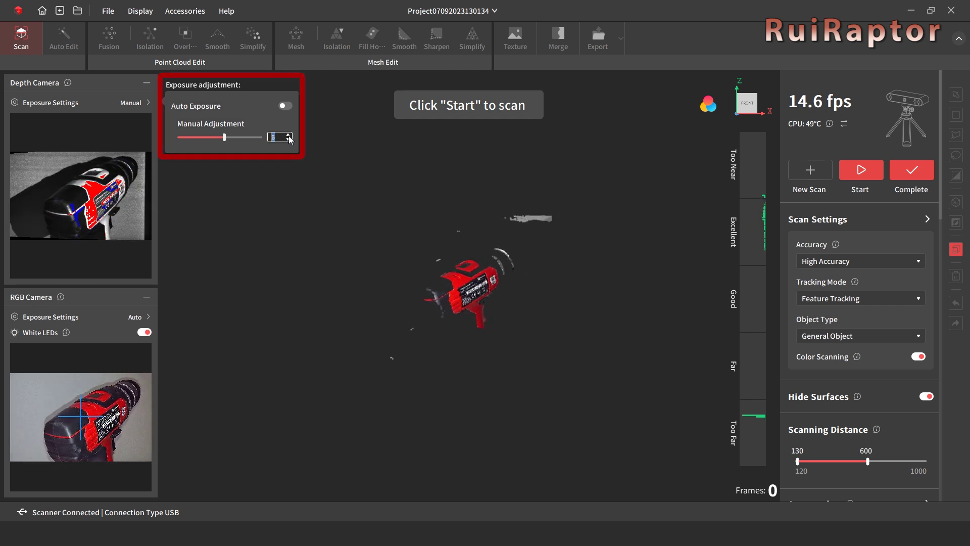
click(919, 335)
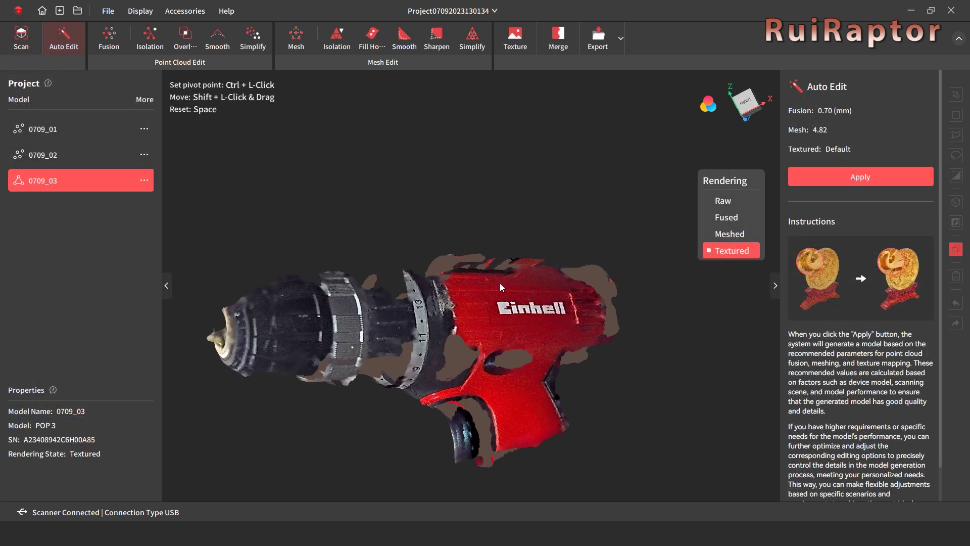
Inspect the textured drill model from several sides, examining its surface detail and missing areas
drag(500, 287, 572, 292)
drag(431, 317, 374, 334)
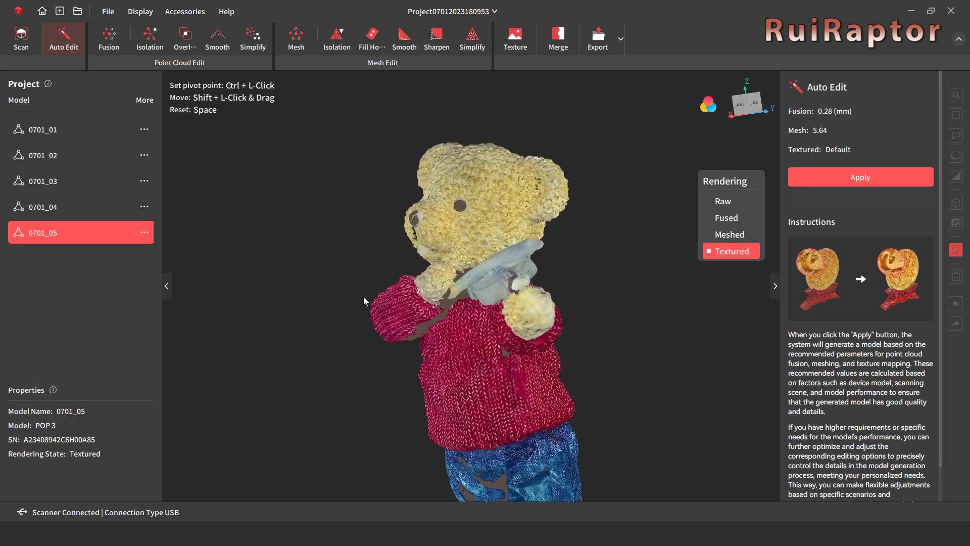
Examine the textured teddy bear model from several angles and open Fill Holes for it
drag(364, 298, 510, 325)
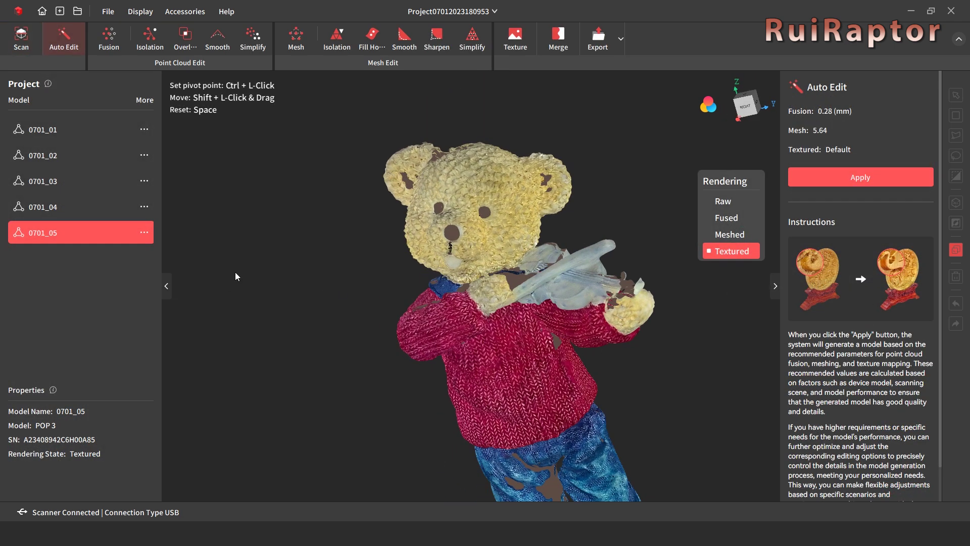
drag(248, 267, 389, 371)
click(372, 36)
drag(407, 276, 563, 236)
drag(363, 267, 481, 258)
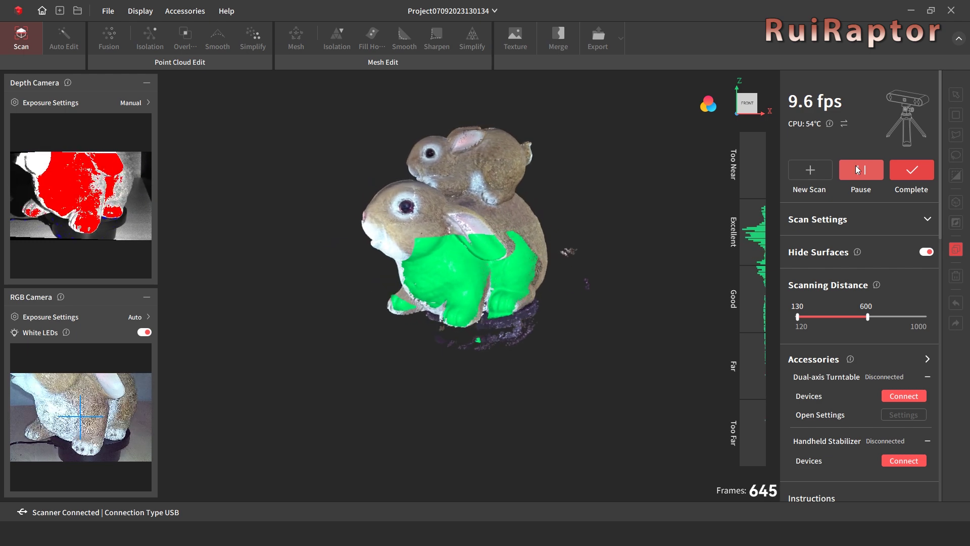
Pause the scan of the two stacked rabbits and generate its textured model with Auto Edit
click(858, 170)
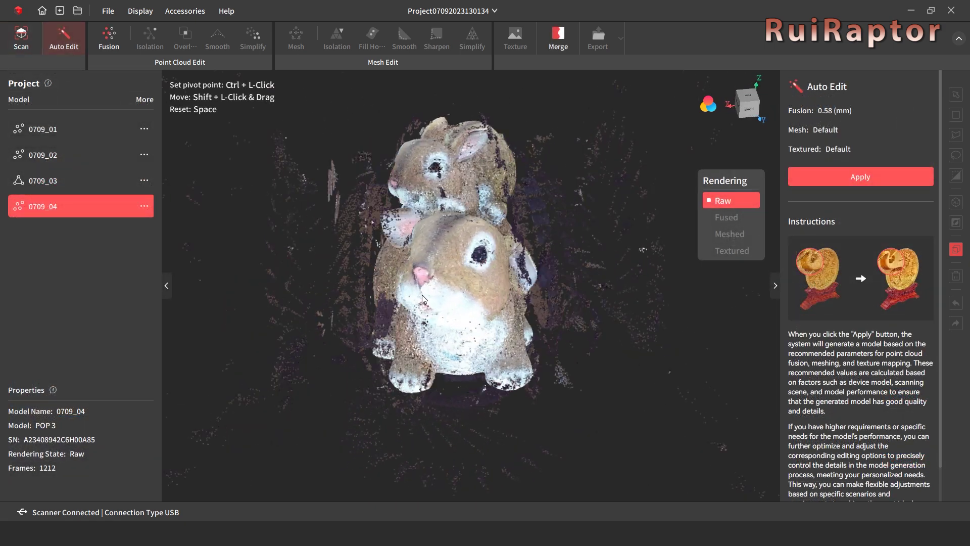
drag(413, 295, 618, 283)
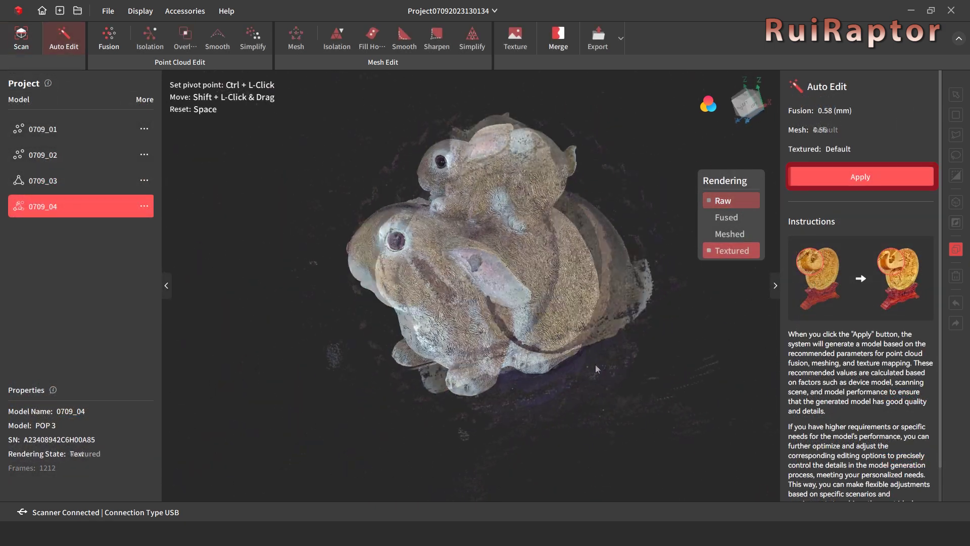
drag(595, 365, 428, 329)
scroll(462, 253, up, 5)
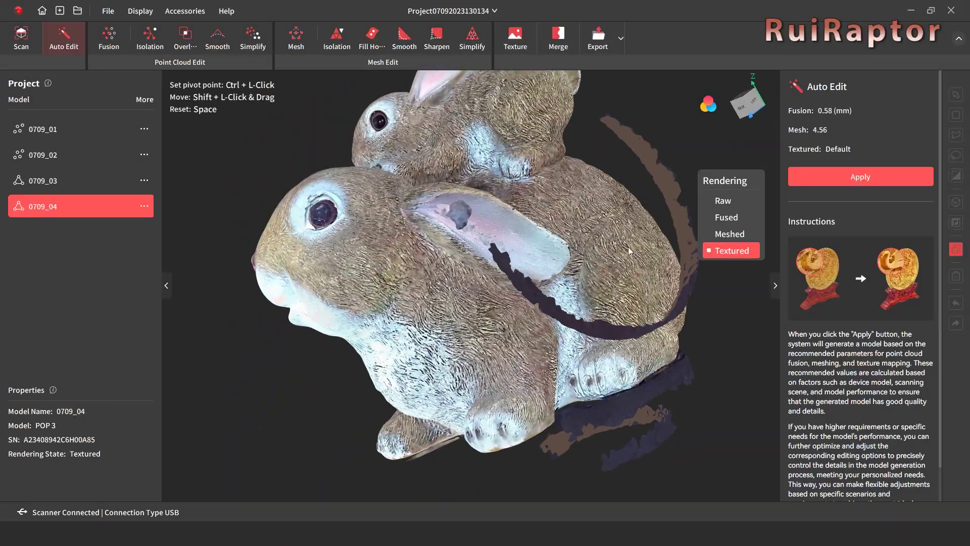
drag(625, 250, 530, 258)
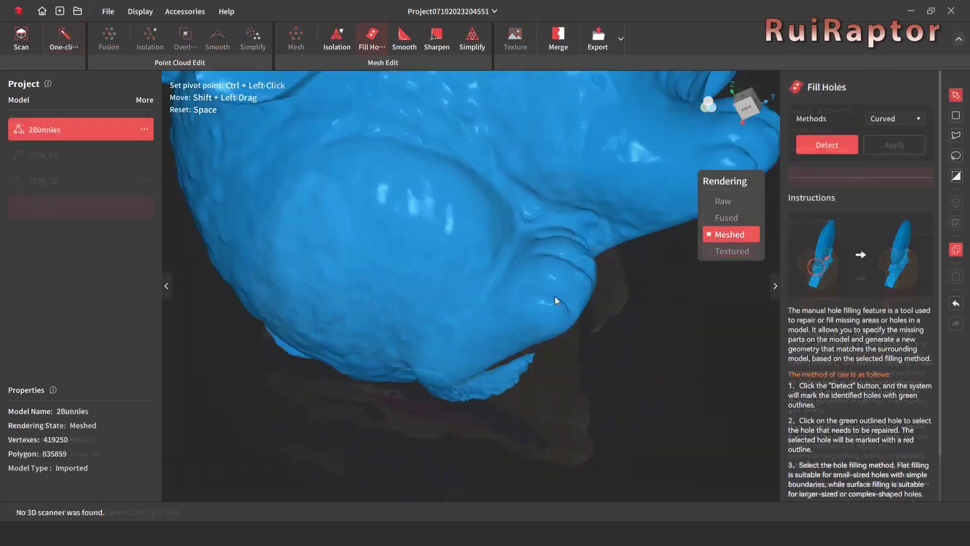
Select the leftover strip beneath the 2Bunnies mesh with a polygon selection and delete it
drag(554, 300, 871, 238)
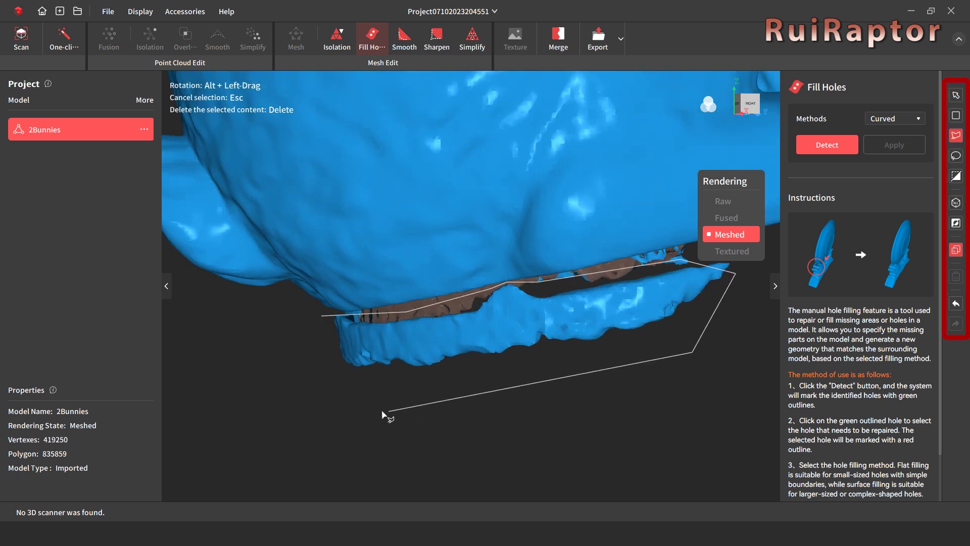
click(324, 319)
click(955, 277)
mouse_move(423, 368)
mouse_down()
mouse_move(598, 307)
mouse_move(559, 310)
mouse_up()
click(616, 308)
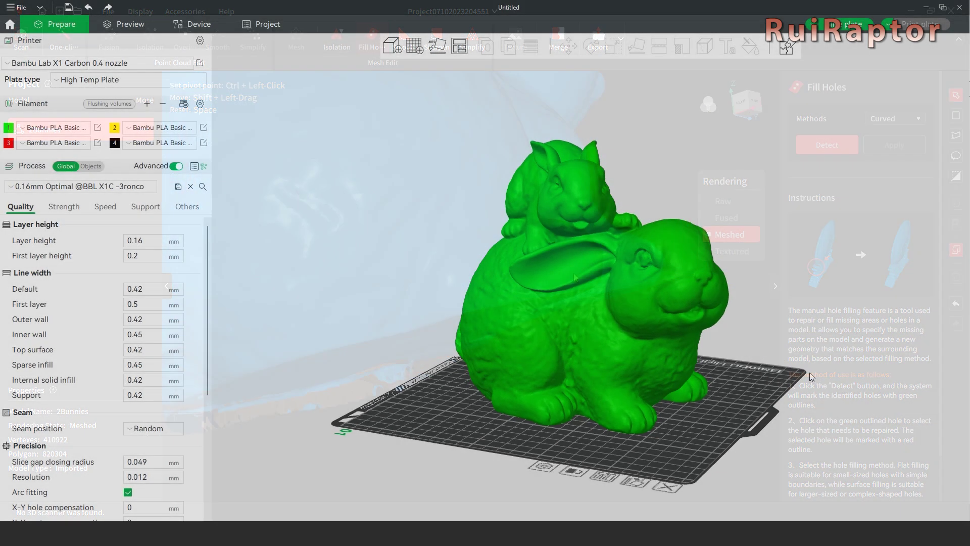
Switch to Bambu Studio and view the two-rabbit model and the incomplete figure scan on the build plate
drag(808, 372, 632, 377)
drag(632, 377, 621, 376)
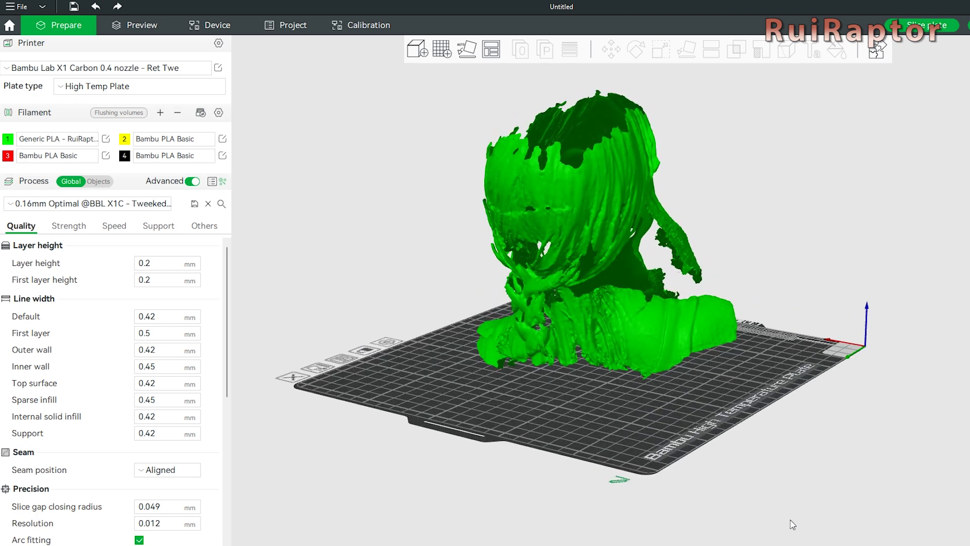
drag(819, 537, 923, 545)
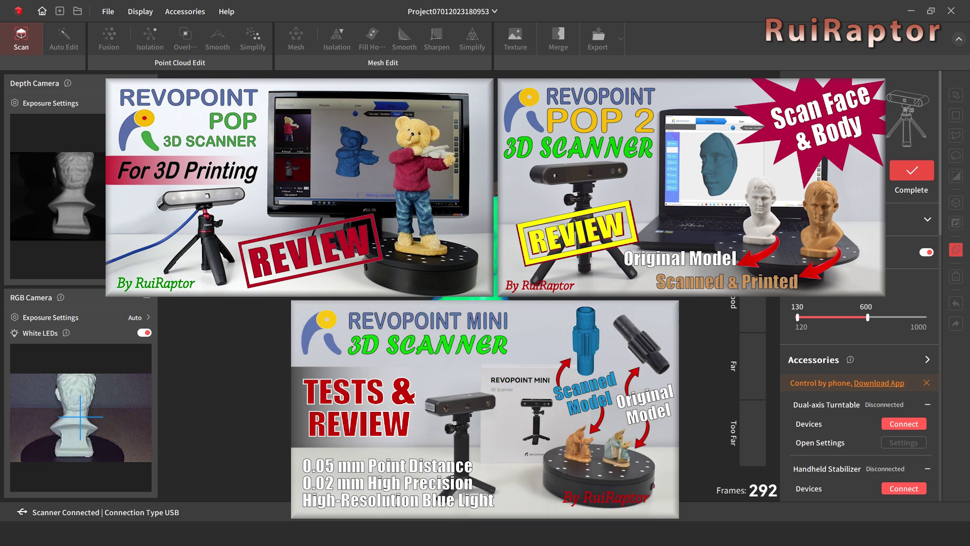
Pause the scan of the upright bust on the turntable
click(861, 174)
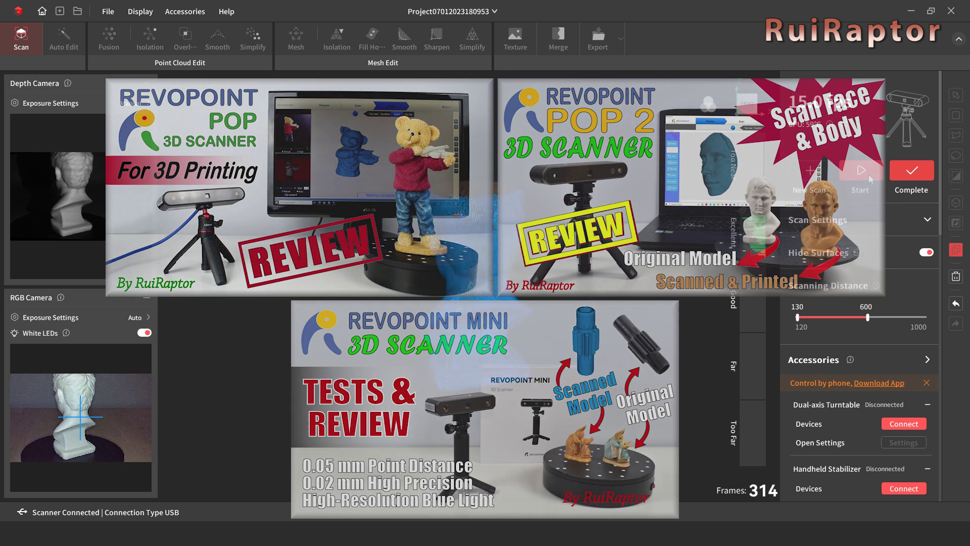